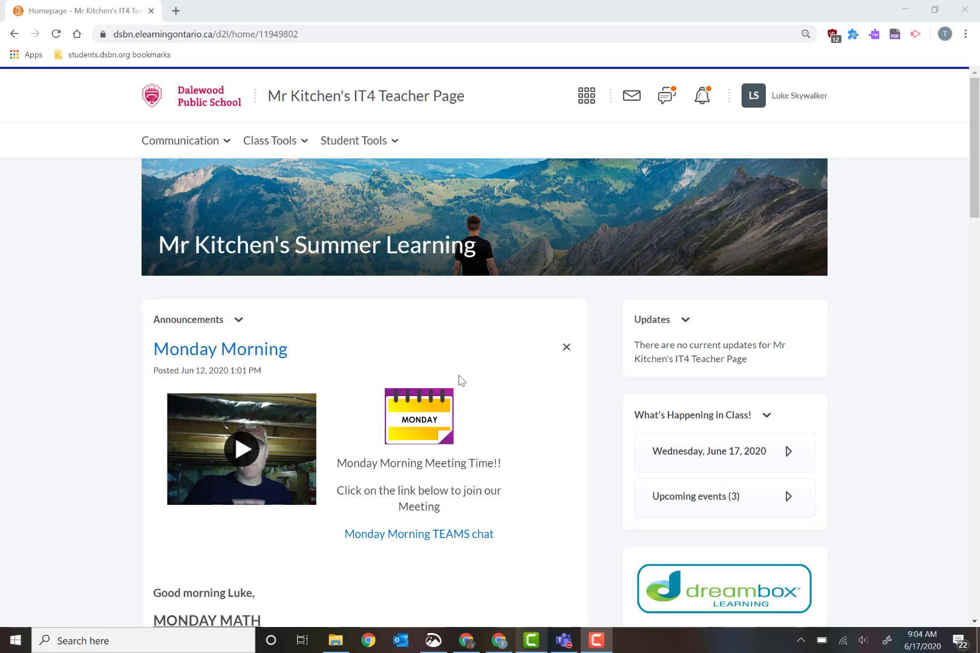
Open today's Jamboard lesson from the Monday Math section of the class page
{"action": "scroll", "coordinate": [485, 377], "scroll_direction": "down", "scroll_amount": 5}
{"action": "scroll", "coordinate": [488, 375], "scroll_direction": "down", "scroll_amount": 3}
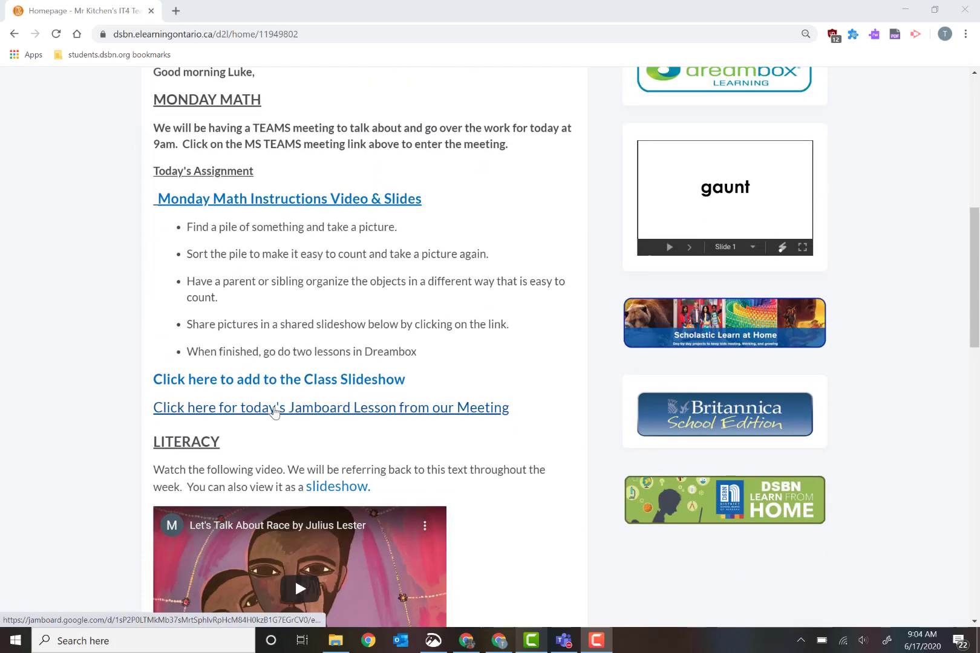
{"action": "left_click", "coordinate": [274, 408]}
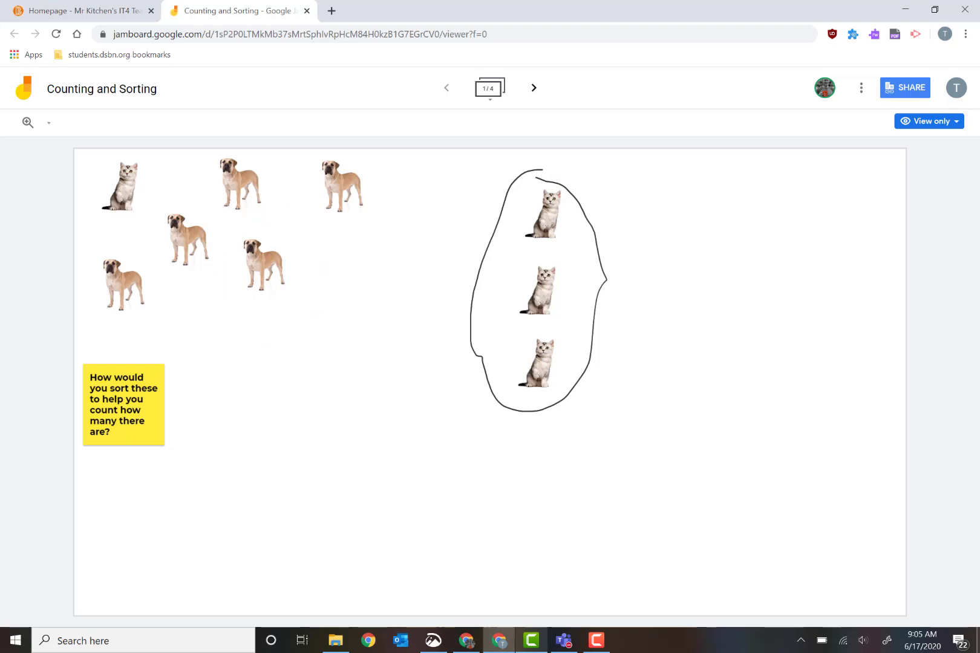
{"action": "mouse_move", "coordinate": [871, 103]}
{"action": "left_mouse_down"}
{"action": "mouse_move", "coordinate": [946, 186]}
{"action": "mouse_move", "coordinate": [975, 99]}
{"action": "mouse_move", "coordinate": [871, 98]}
{"action": "left_mouse_up"}
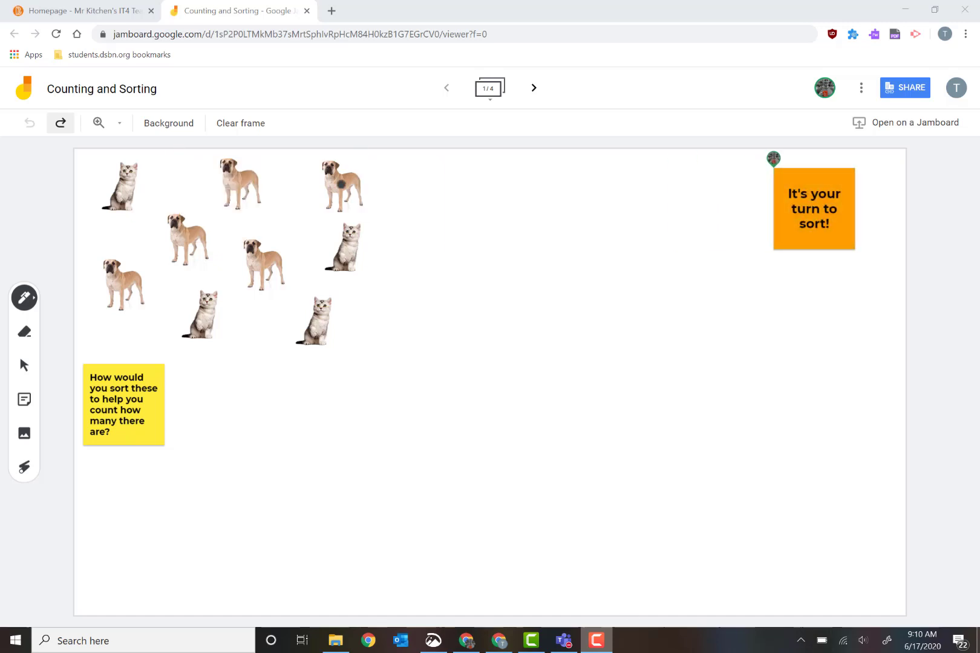
Move the two uppermost dogs into the empty middle of the frame, one below the other
{"action": "left_click", "coordinate": [24, 369]}
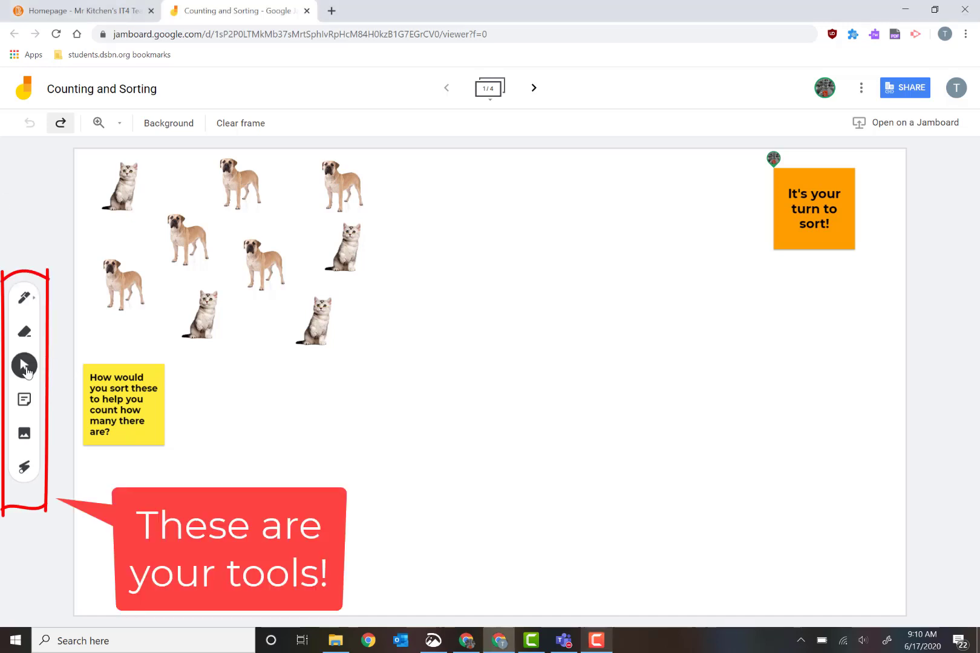
{"action": "left_click_drag", "start_coordinate": [343, 188], "coordinate": [526, 181]}
{"action": "left_click", "coordinate": [215, 176]}
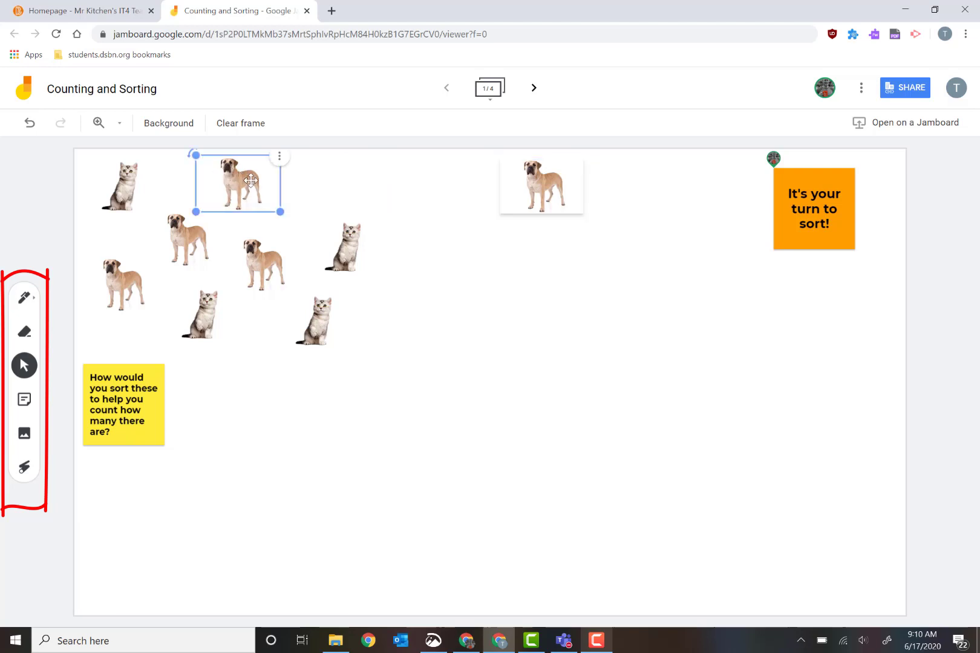
{"action": "left_click_drag", "start_coordinate": [513, 246], "coordinate": [538, 244]}
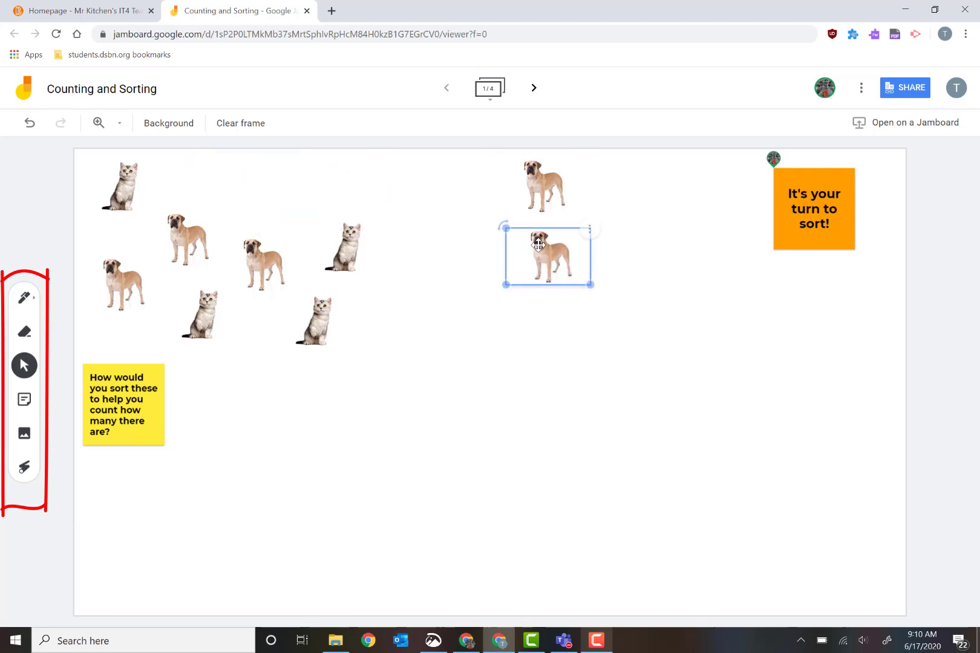
Draw a red pen loop around the two dogs grouped in the upper middle of the frame
{"action": "left_click", "coordinate": [26, 299]}
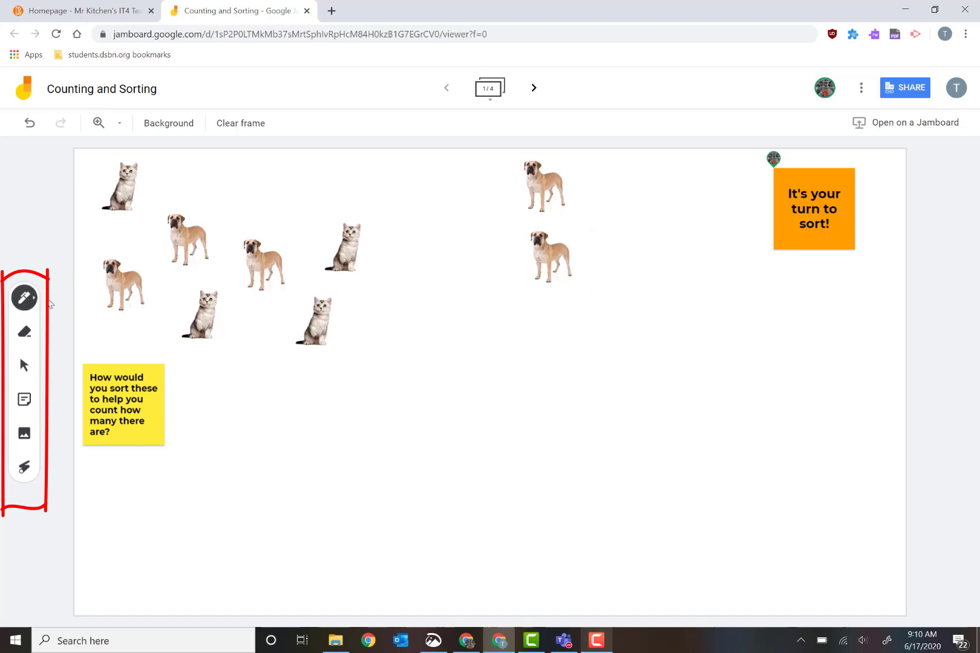
{"action": "left_click", "coordinate": [39, 299]}
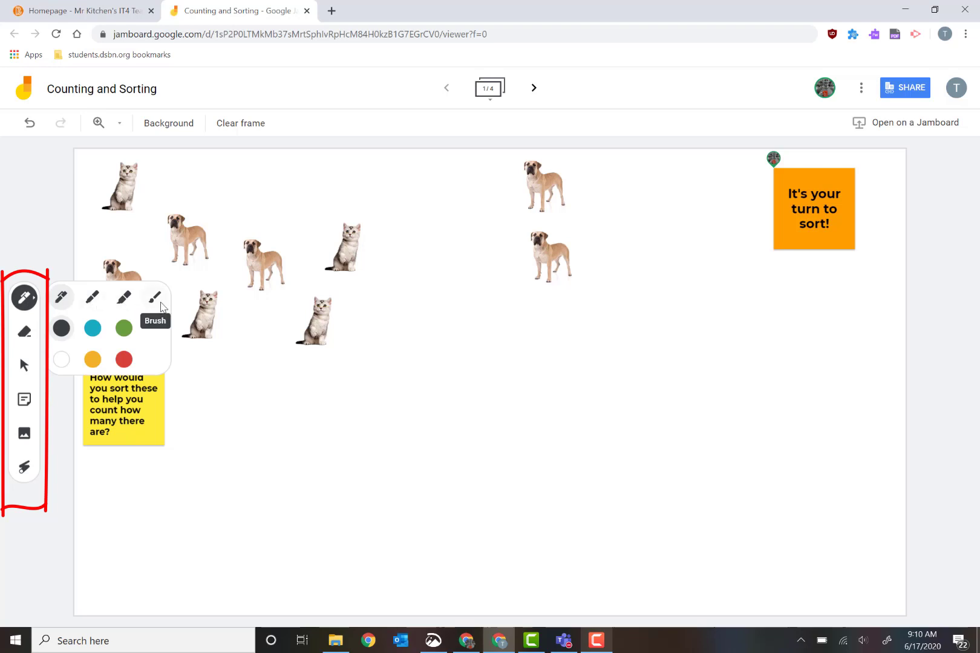
{"action": "left_click", "coordinate": [124, 359]}
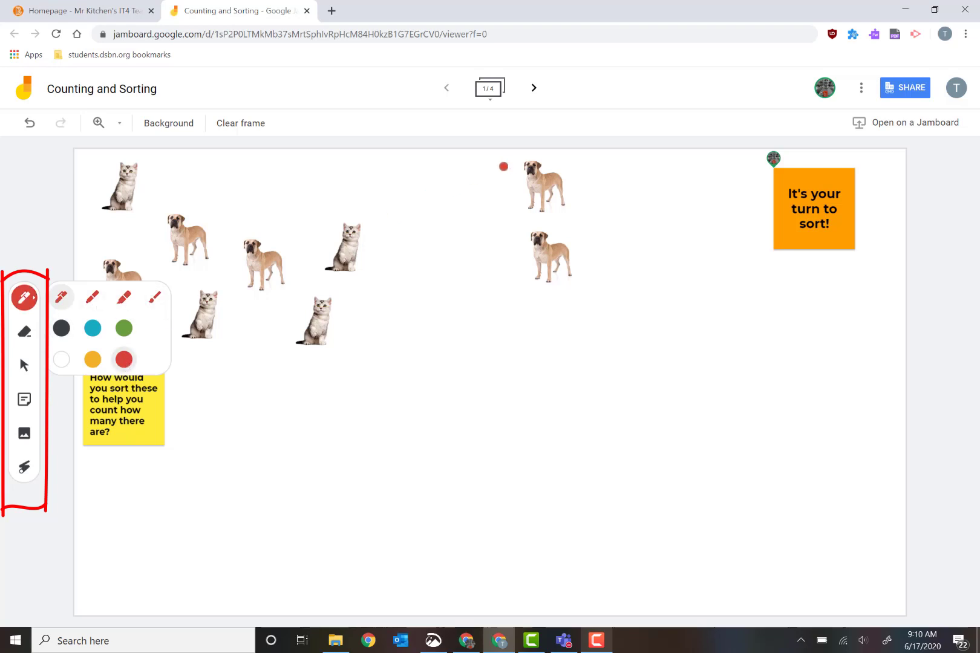
{"action": "mouse_move", "coordinate": [503, 167]}
{"action": "left_mouse_down"}
{"action": "mouse_move", "coordinate": [486, 293]}
{"action": "mouse_move", "coordinate": [623, 260]}
{"action": "mouse_move", "coordinate": [578, 153]}
{"action": "mouse_move", "coordinate": [490, 150]}
{"action": "left_mouse_up"}
Circle the two rightmost cats and the neighbouring dog-and-cat pair in red, and erase a small part of the second loop
{"action": "mouse_move", "coordinate": [339, 201]}
{"action": "left_mouse_down"}
{"action": "mouse_move", "coordinate": [307, 251]}
{"action": "mouse_move", "coordinate": [280, 344]}
{"action": "mouse_move", "coordinate": [402, 284]}
{"action": "mouse_move", "coordinate": [354, 204]}
{"action": "left_mouse_up"}
{"action": "mouse_move", "coordinate": [268, 210]}
{"action": "left_mouse_down"}
{"action": "mouse_move", "coordinate": [218, 250]}
{"action": "mouse_move", "coordinate": [163, 341]}
{"action": "mouse_move", "coordinate": [231, 346]}
{"action": "mouse_move", "coordinate": [302, 246]}
{"action": "mouse_move", "coordinate": [271, 209]}
{"action": "left_mouse_up"}
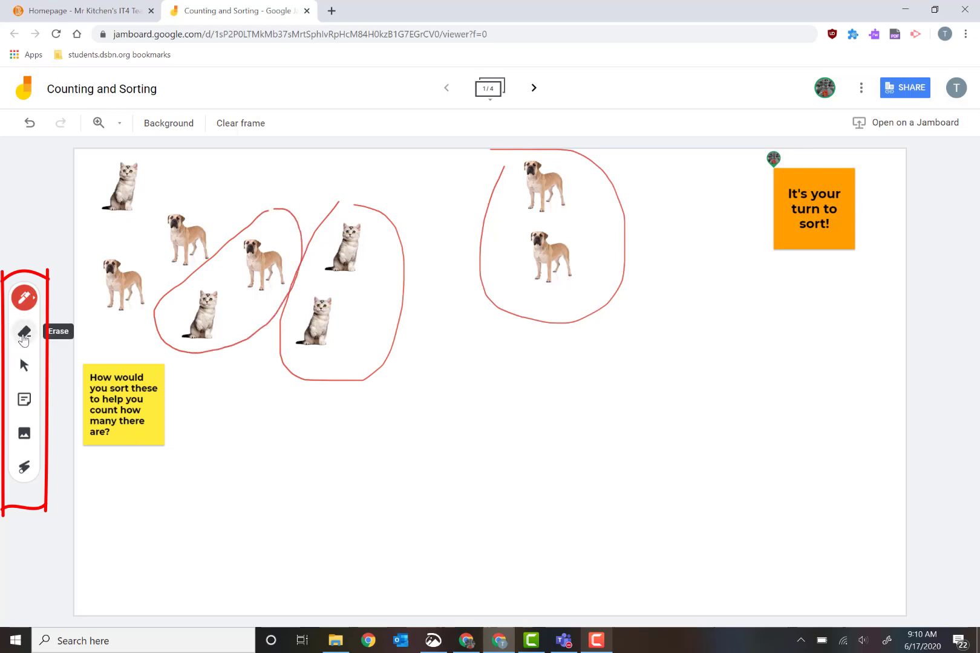
{"action": "left_click", "coordinate": [23, 332]}
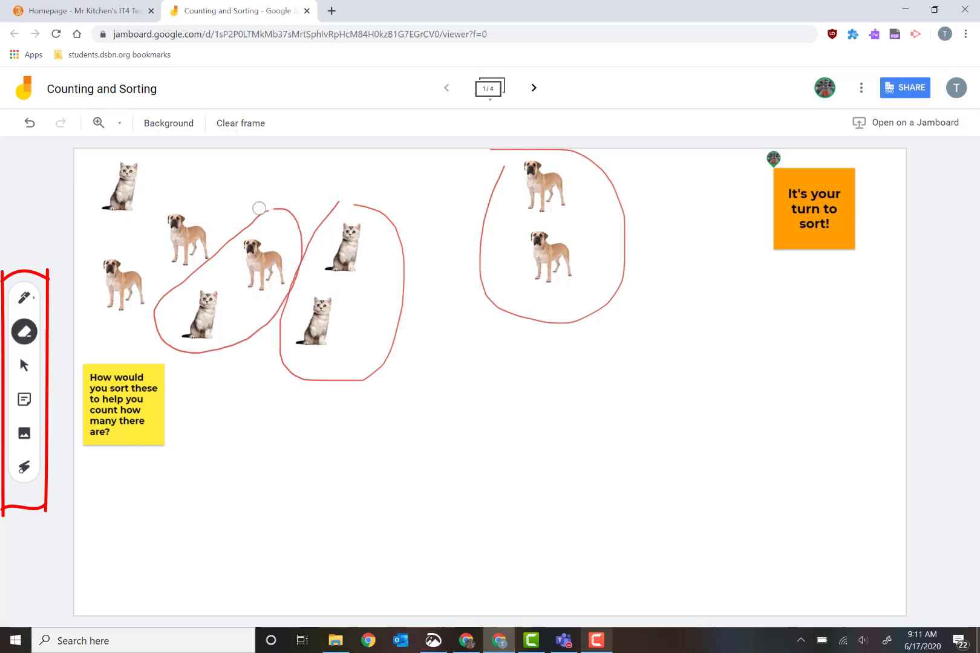
{"action": "left_click_drag", "start_coordinate": [259, 208], "coordinate": [245, 224]}
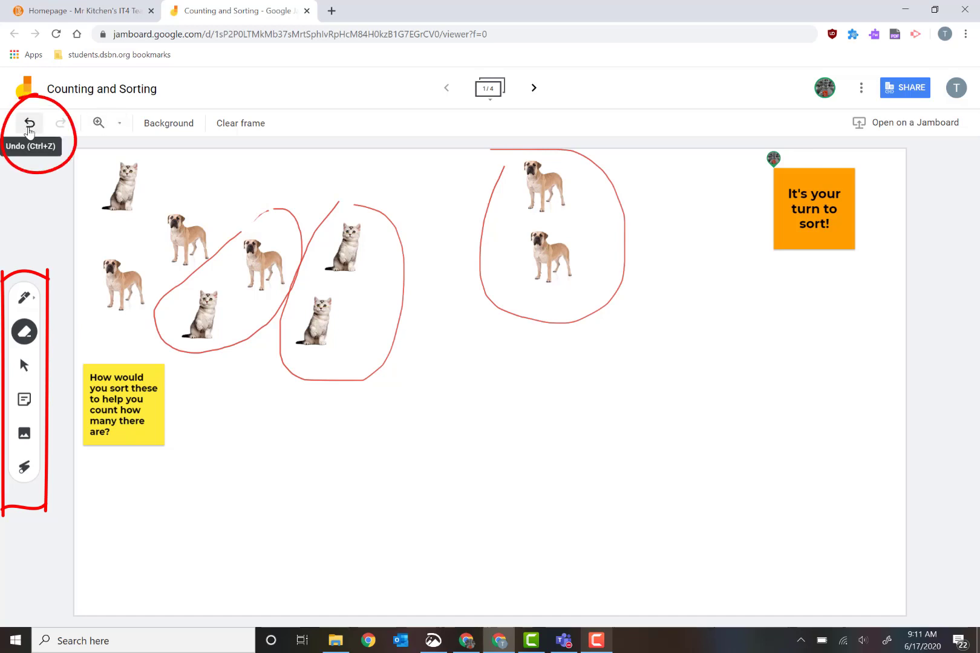
Undo the erasure and the last two red loops
{"action": "left_click", "coordinate": [28, 124]}
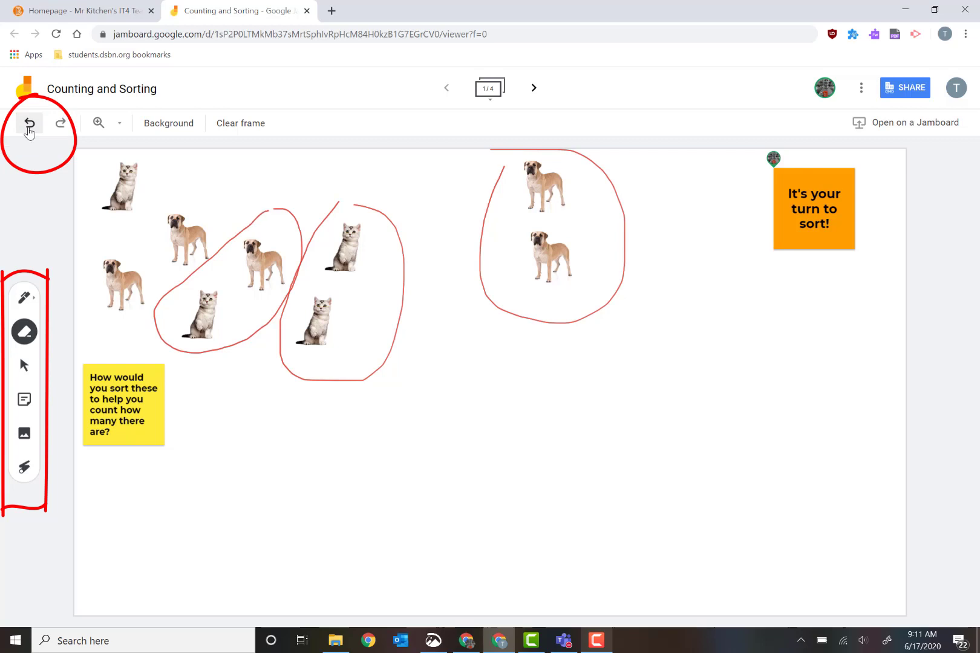
{"action": "left_click", "coordinate": [28, 124]}
{"action": "left_click", "coordinate": [28, 124]}
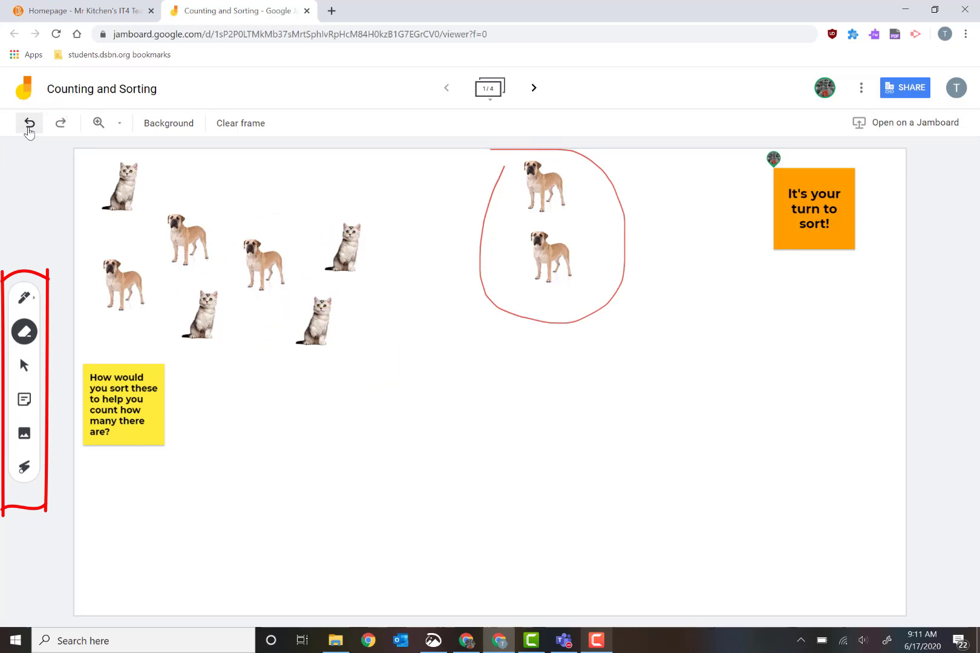
Add a yellow sticky note reading "Hi there" and place it in the frame's lower-right corner
{"action": "left_click", "coordinate": [25, 401]}
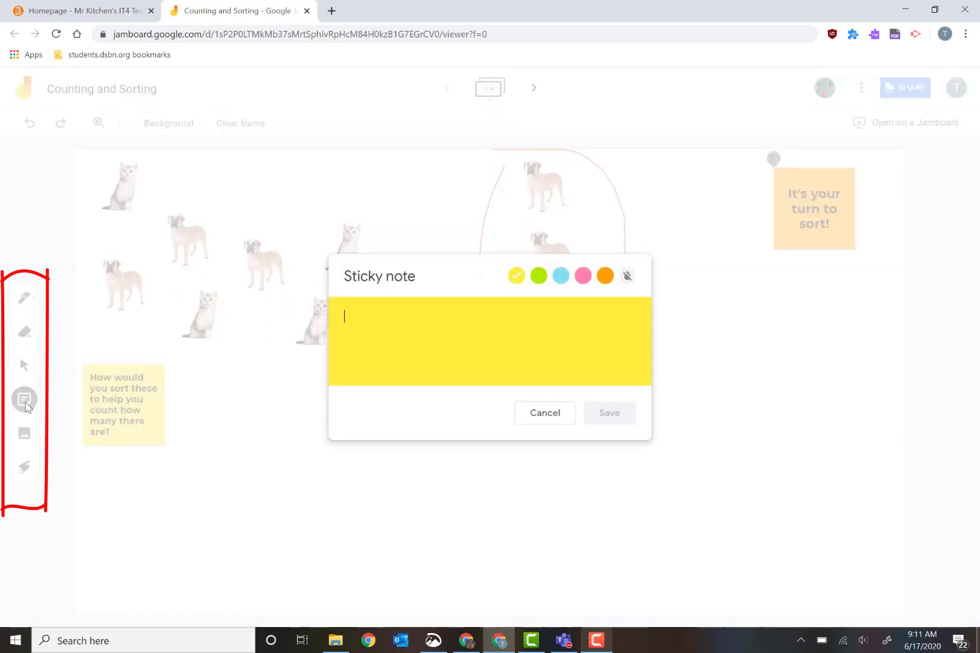
{"action": "type", "text": "Hi there"}
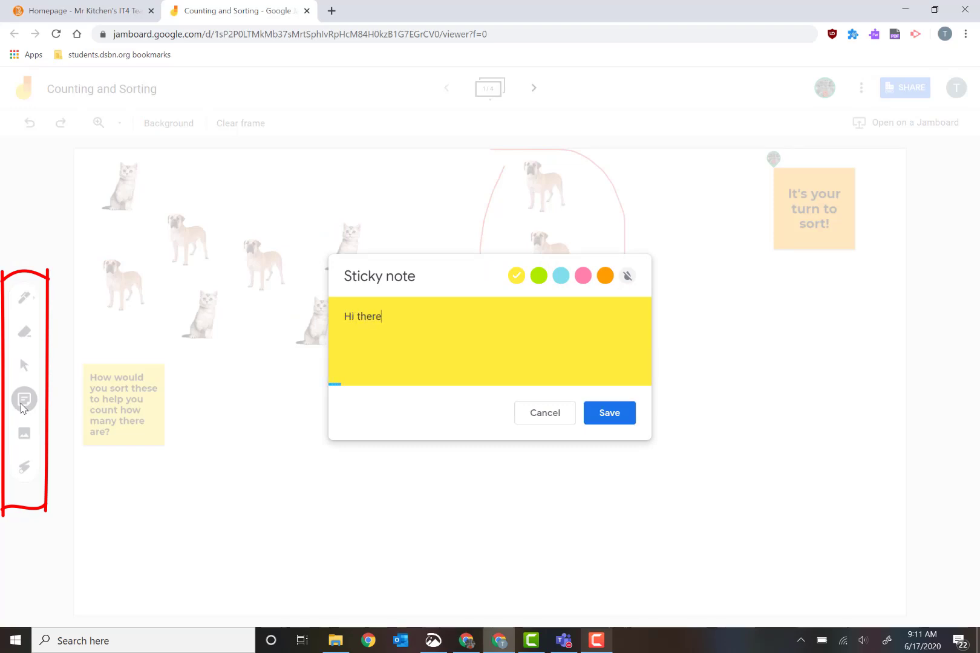
{"action": "left_click", "coordinate": [611, 414]}
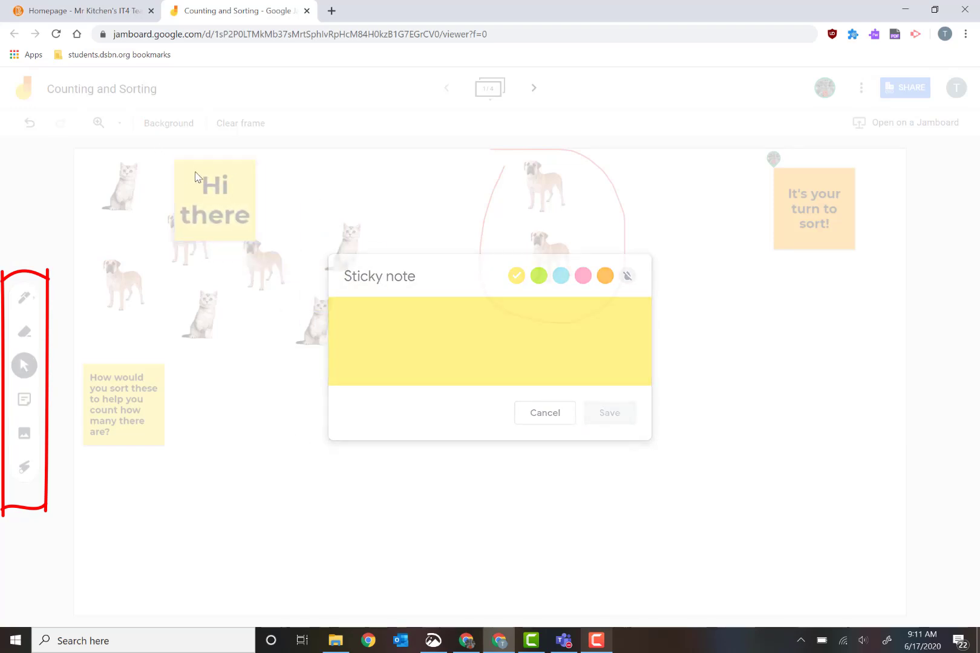
{"action": "left_click_drag", "start_coordinate": [194, 177], "coordinate": [814, 526]}
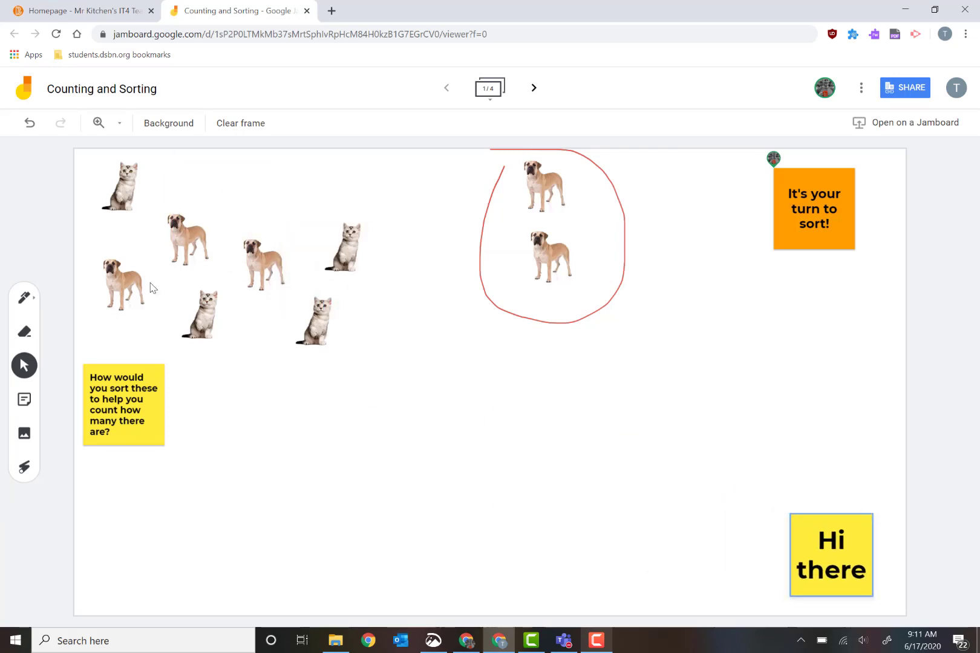
Insert the lying dog photo from a Google image search for "dog", scaled down and placed in the lower middle of the frame
{"action": "left_click", "coordinate": [25, 433]}
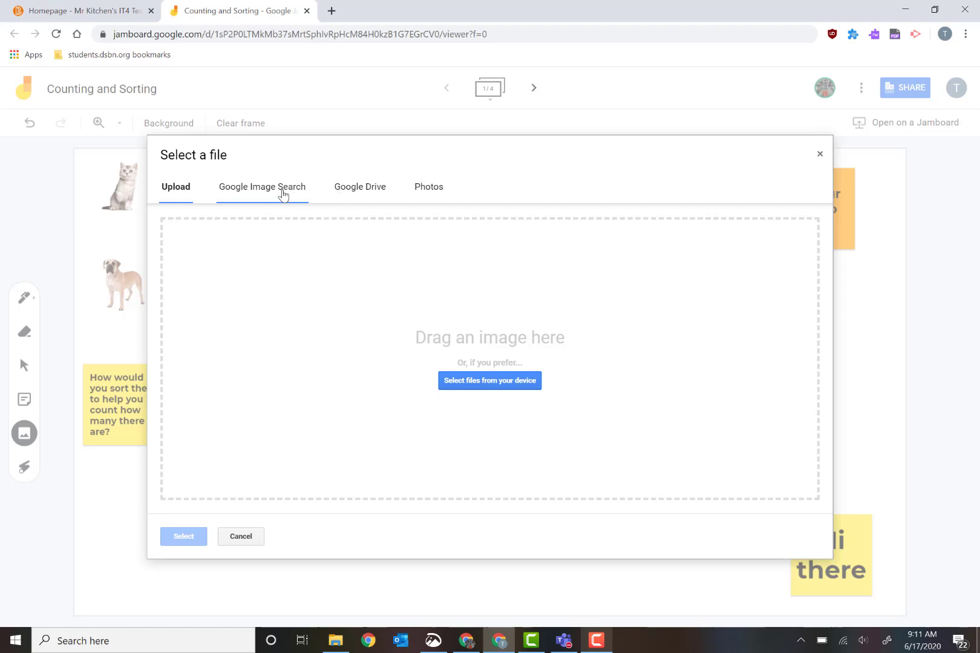
{"action": "left_click", "coordinate": [282, 195]}
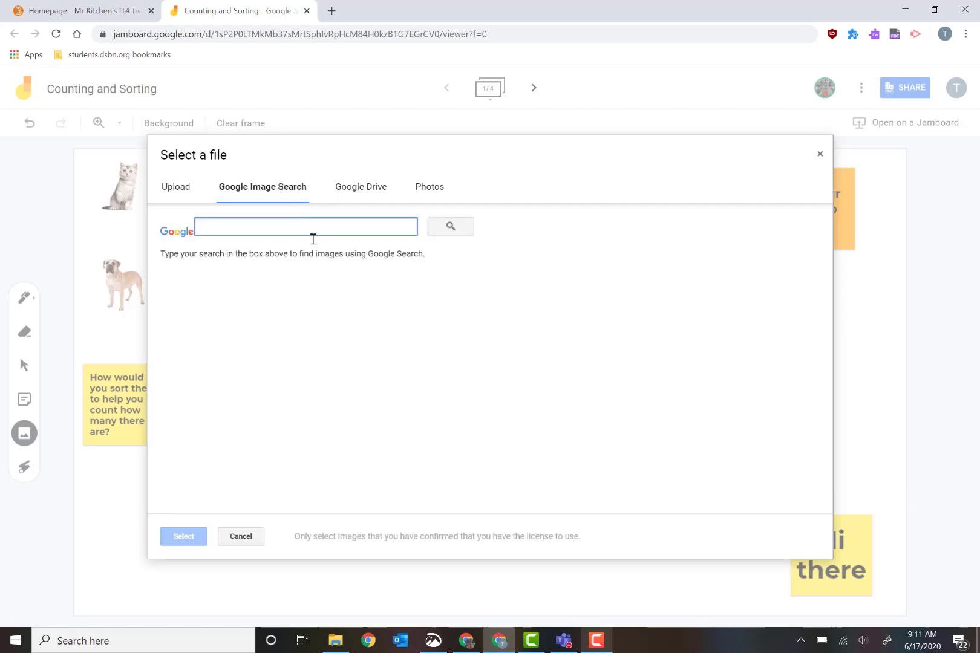
{"action": "type", "text": "dog"}
{"action": "key", "text": "Return"}
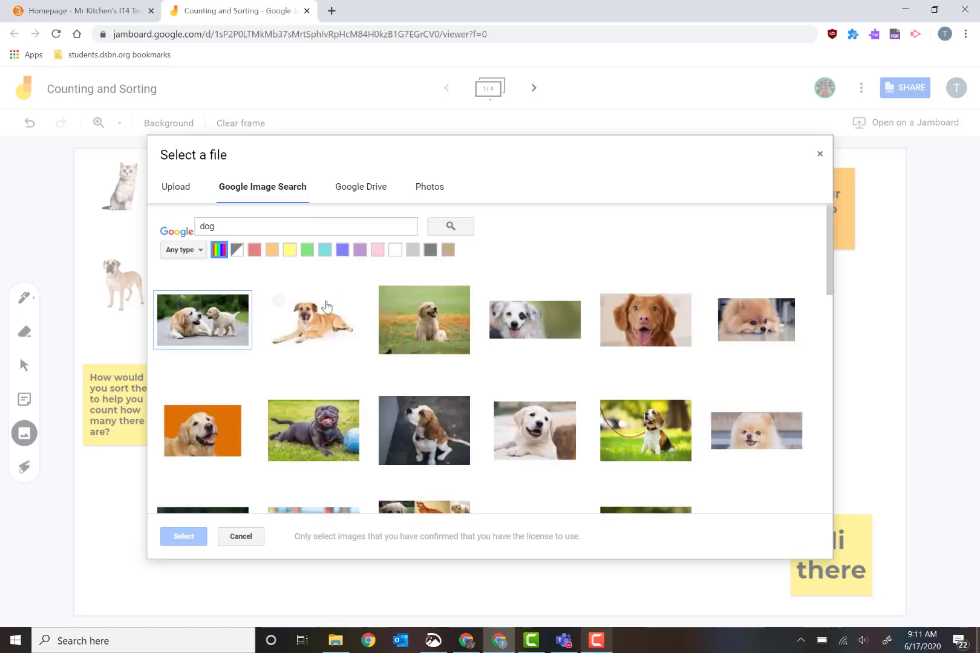
{"action": "left_click", "coordinate": [322, 328]}
{"action": "left_click", "coordinate": [186, 538]}
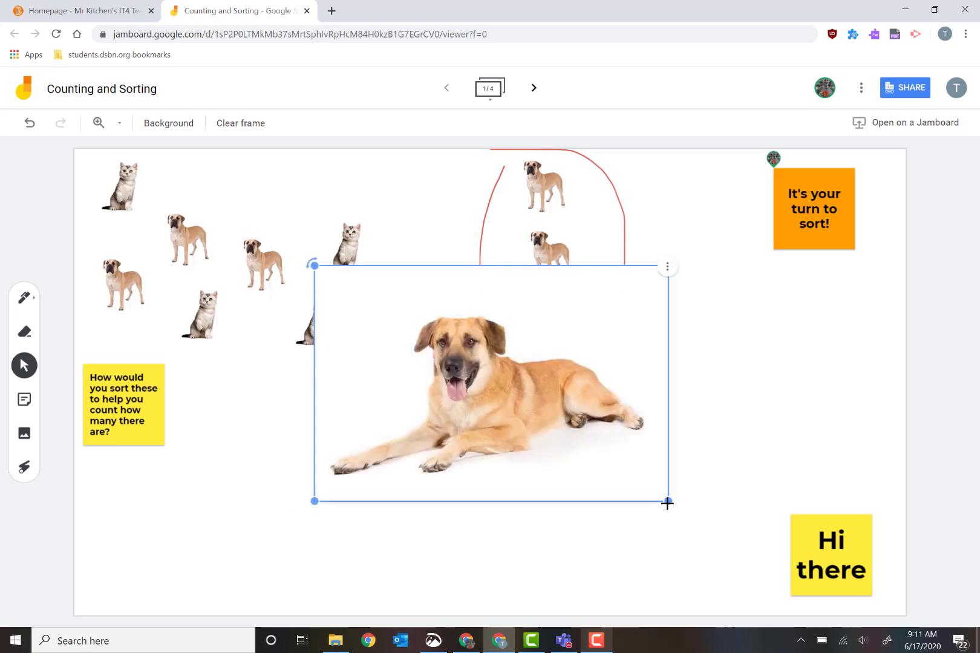
{"action": "left_click_drag", "start_coordinate": [667, 502], "coordinate": [493, 387]}
{"action": "left_click_drag", "start_coordinate": [408, 309], "coordinate": [506, 487]}
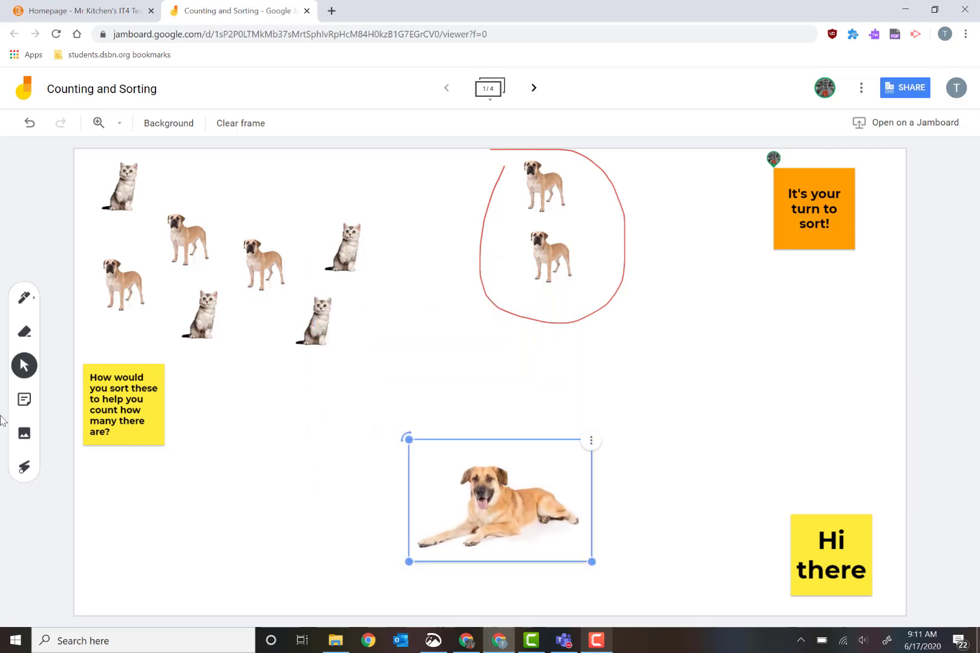
Point out the cats and dogs in the unsorted group with the laser tool
{"action": "left_click", "coordinate": [26, 470]}
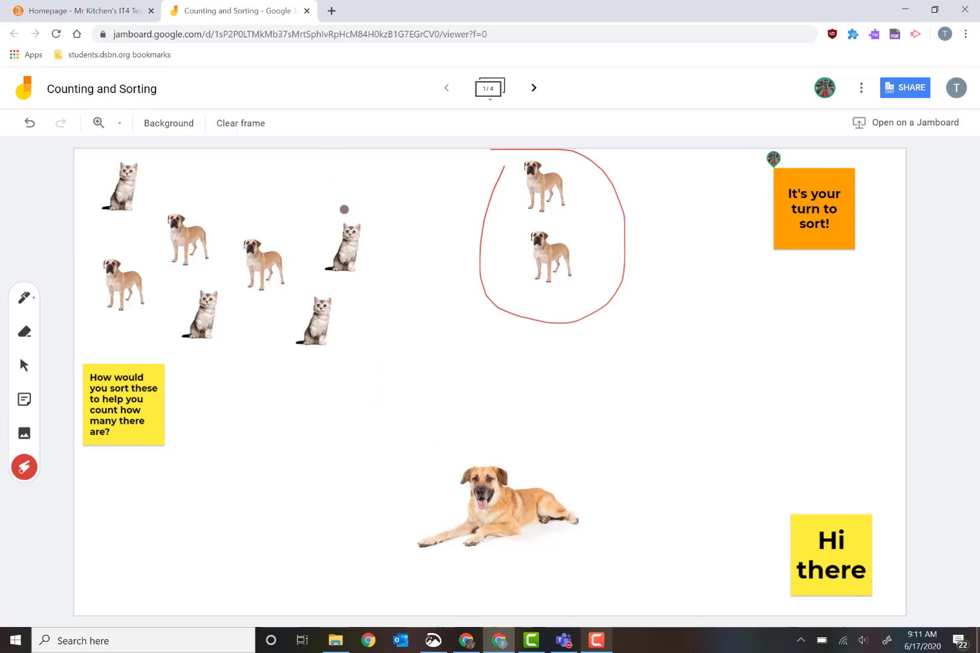
{"action": "mouse_move", "coordinate": [344, 208]}
{"action": "left_mouse_down"}
{"action": "mouse_move", "coordinate": [287, 299]}
{"action": "mouse_move", "coordinate": [350, 355]}
{"action": "mouse_move", "coordinate": [401, 206]}
{"action": "mouse_move", "coordinate": [260, 278]}
{"action": "mouse_move", "coordinate": [248, 323]}
{"action": "left_mouse_up"}
Move the orange "It's your turn to sort!" sticky note closer to the frame's upper-right corner
{"action": "left_click", "coordinate": [25, 366]}
{"action": "left_click", "coordinate": [143, 403]}
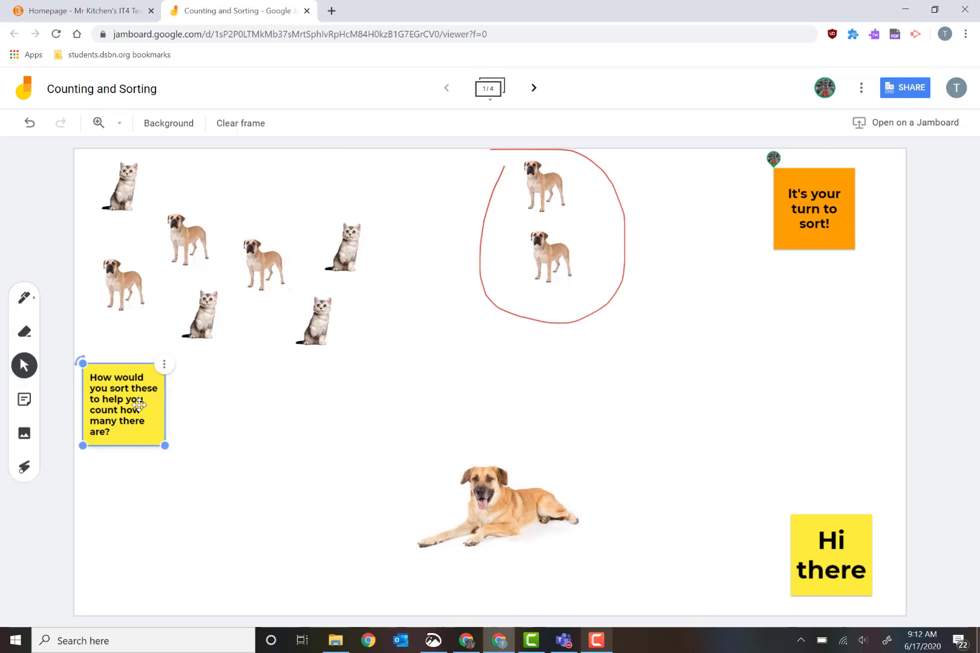
{"action": "left_click", "coordinate": [810, 209]}
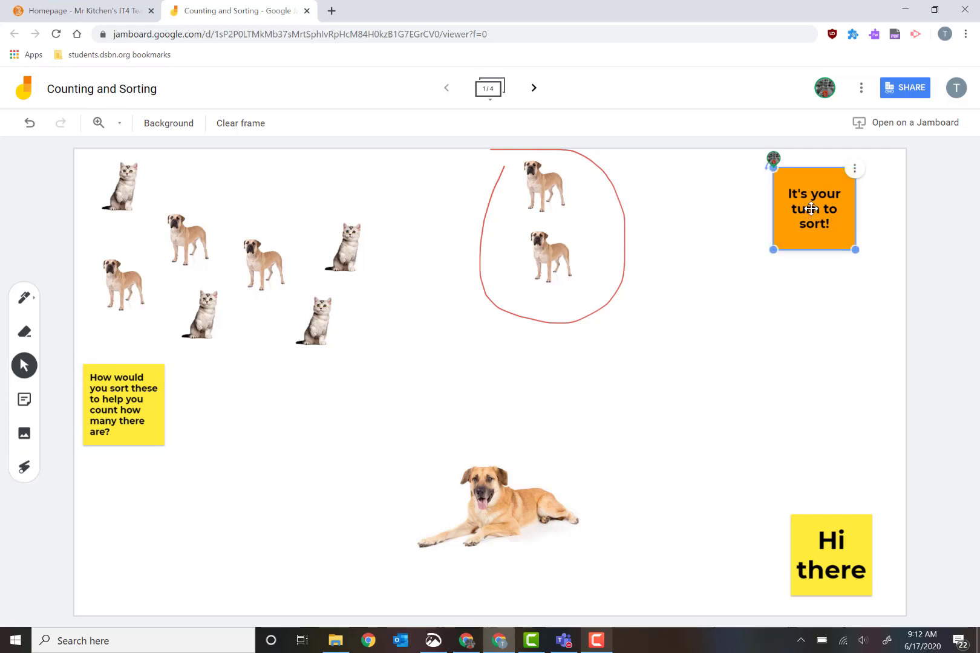
{"action": "left_click_drag", "start_coordinate": [811, 208], "coordinate": [837, 194]}
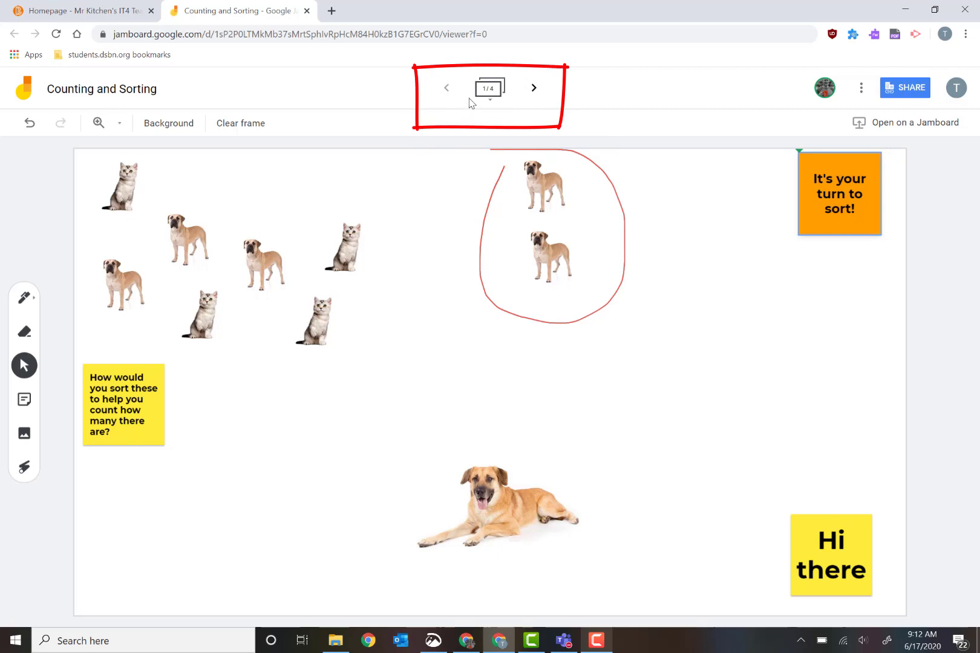
Look through the Jamboard's frames up to the fourth and return to the first one
{"action": "left_click", "coordinate": [533, 89]}
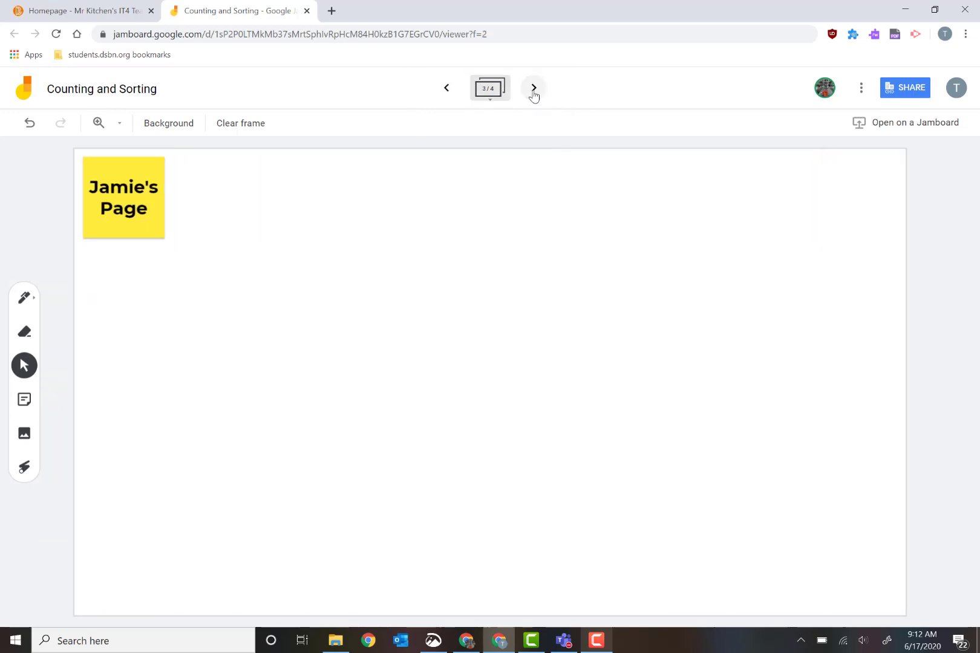
{"action": "left_click", "coordinate": [534, 89]}
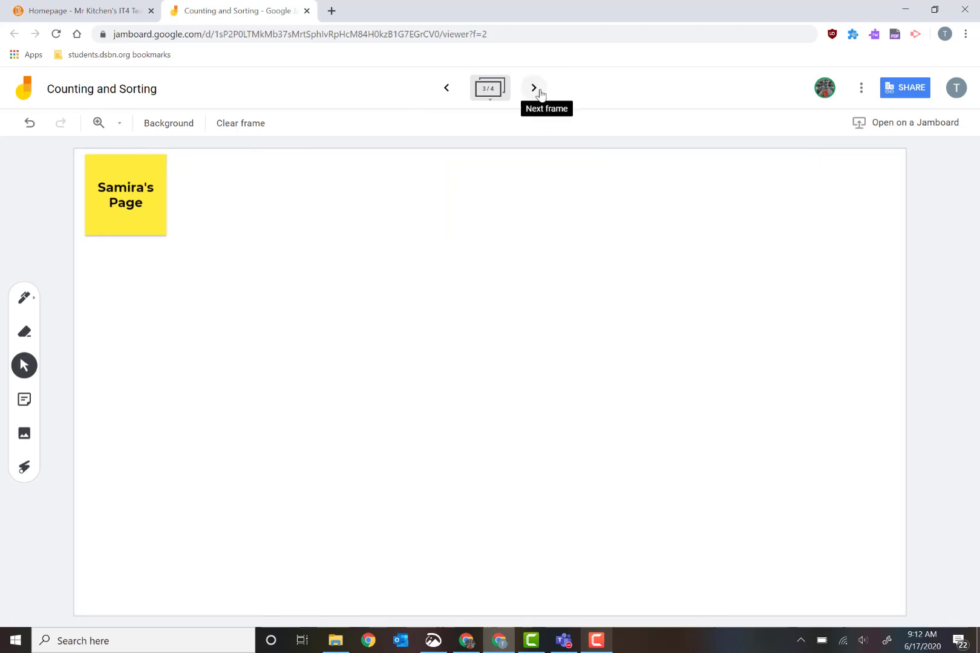
{"action": "left_click", "coordinate": [534, 89]}
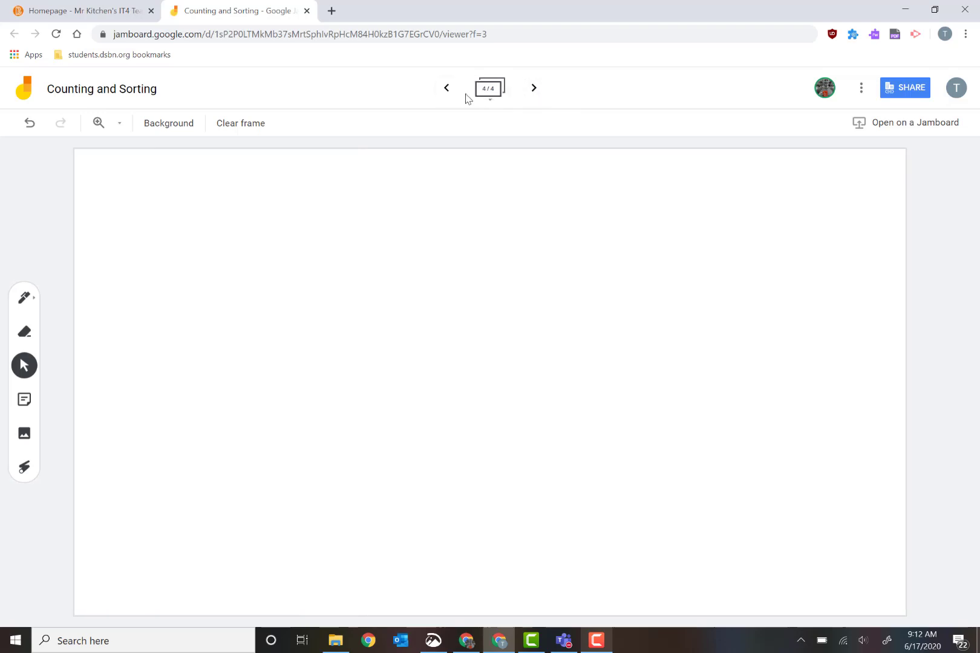
{"action": "left_click", "coordinate": [451, 91]}
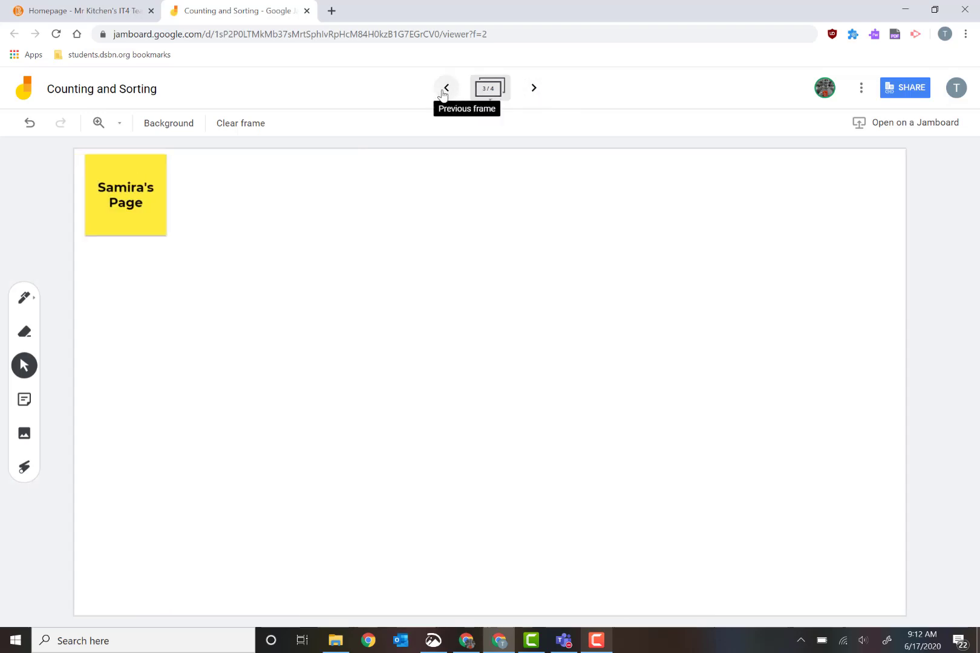
{"action": "left_click", "coordinate": [448, 90]}
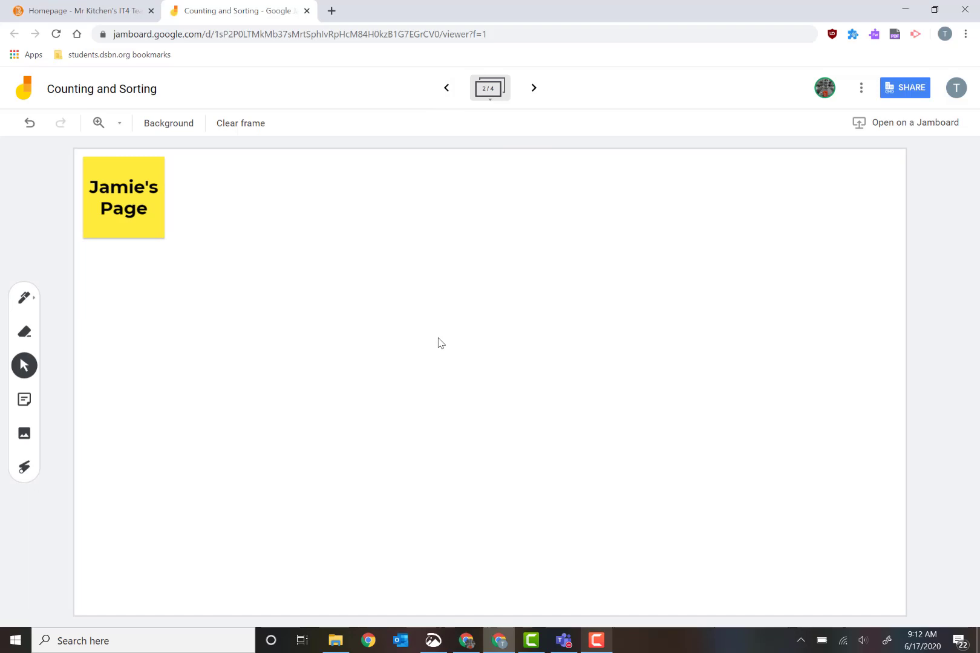
{"action": "left_click", "coordinate": [448, 90]}
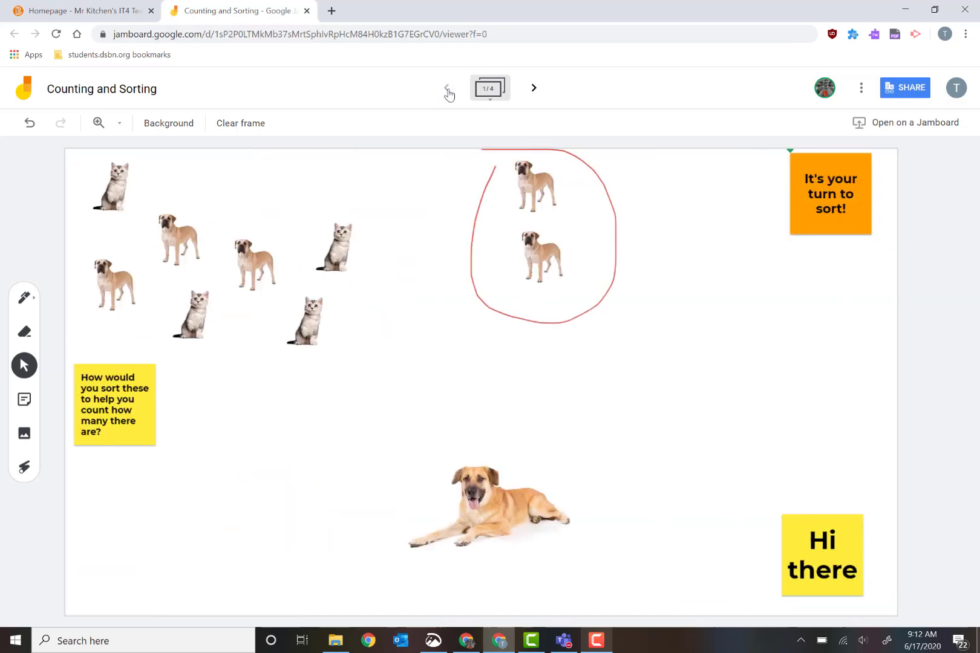